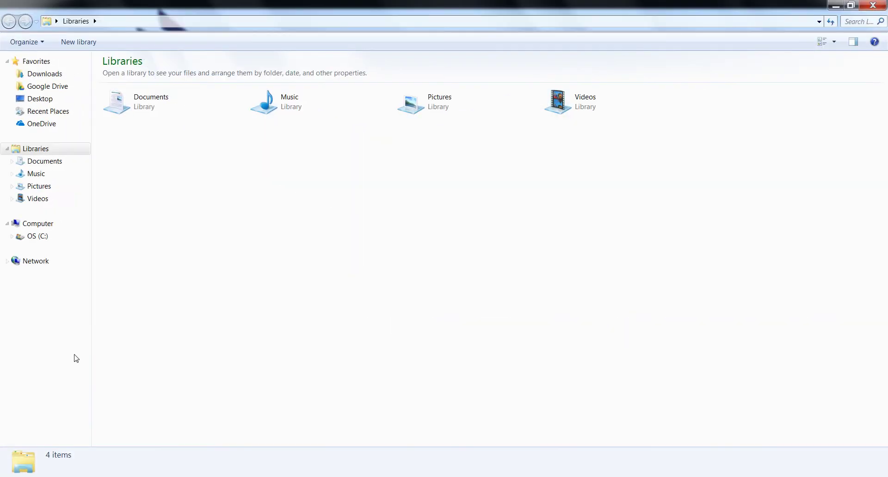
Open Program Files on the C: drive and scroll down to the SOLIDWORKS Corp install folders
click(48, 236)
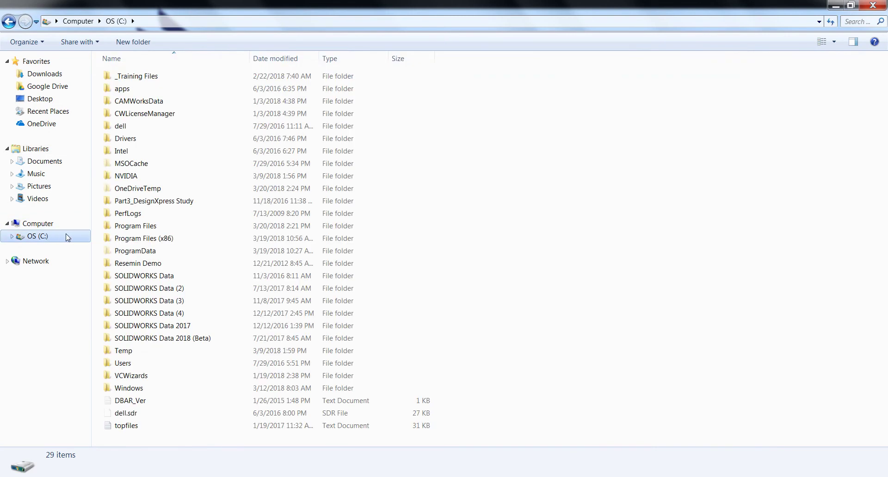
double_click(166, 231)
scroll(194, 287, down, 2)
scroll(193, 286, down, 3)
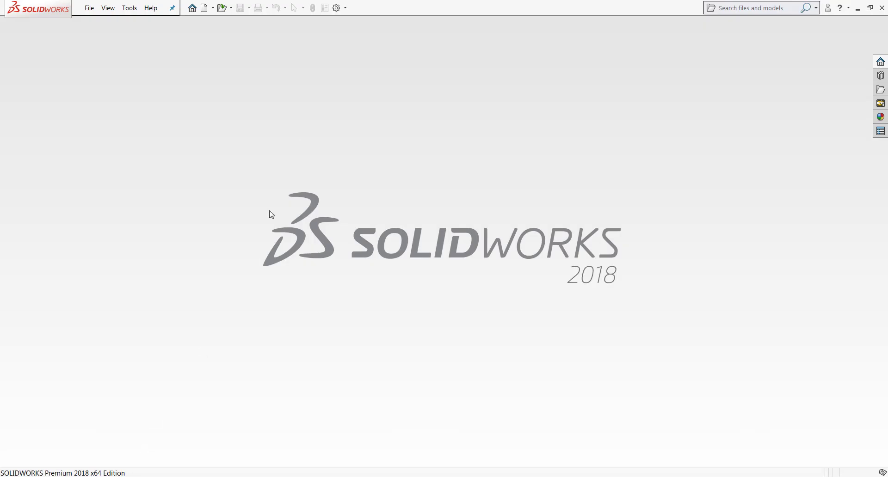
Open SOLIDWORKS System Options at the File Locations page
click(345, 8)
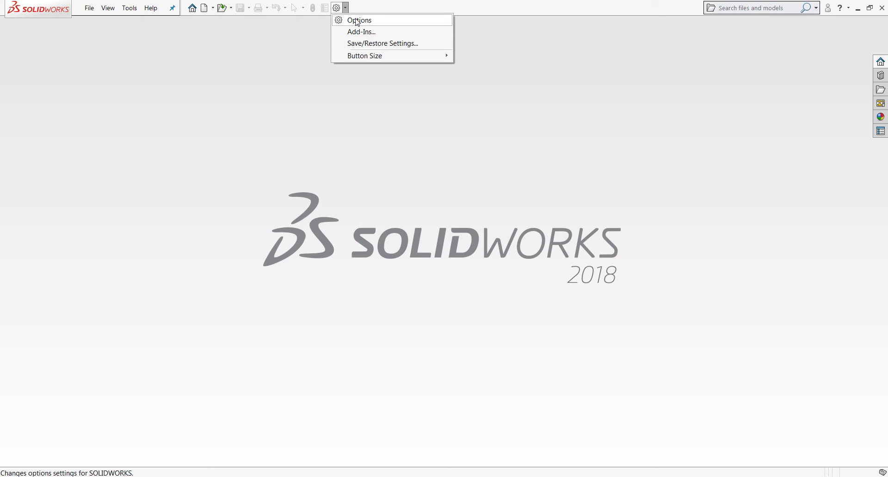
click(357, 20)
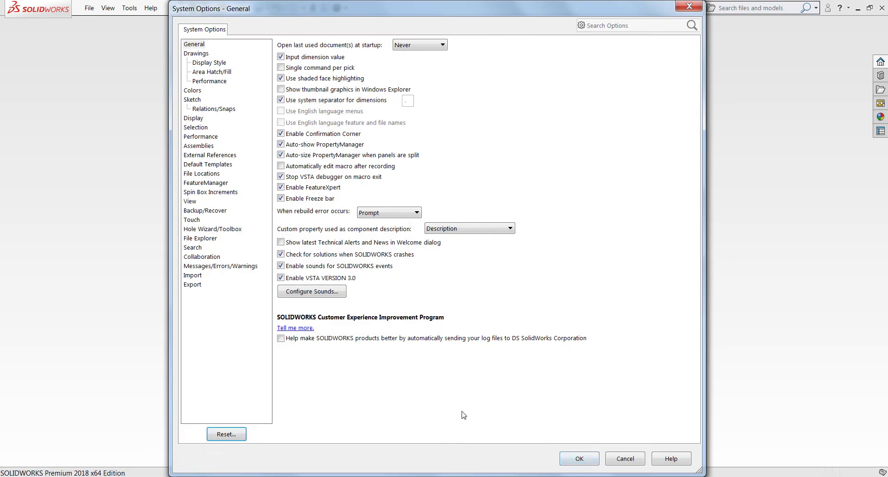
click(208, 173)
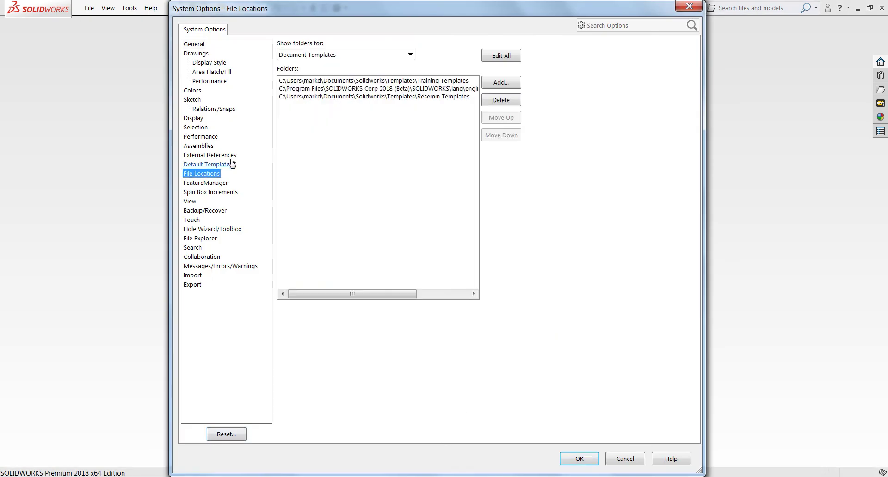
Set 'Show folders for' to BOM Templates, passing through Referenced Documents first
click(344, 55)
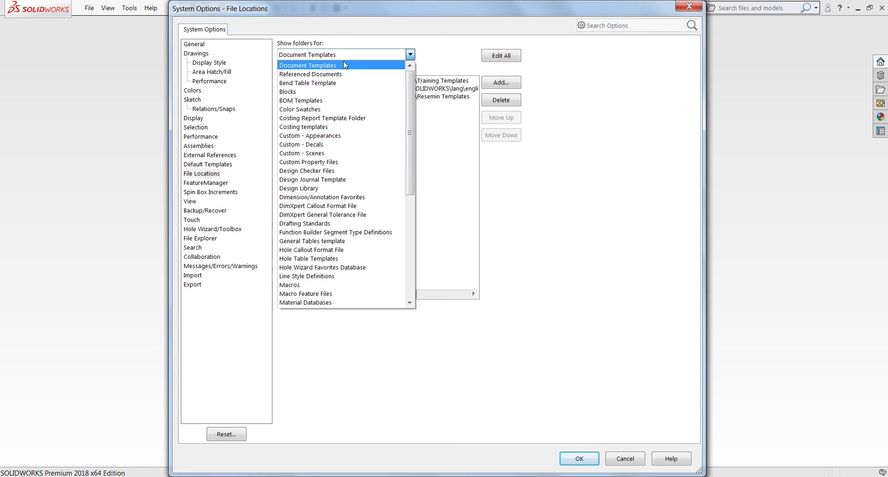
click(343, 74)
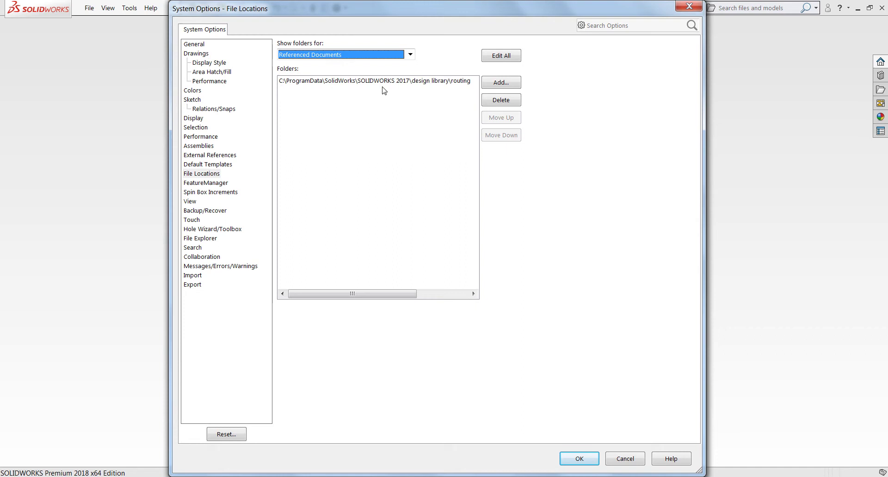
key(b)
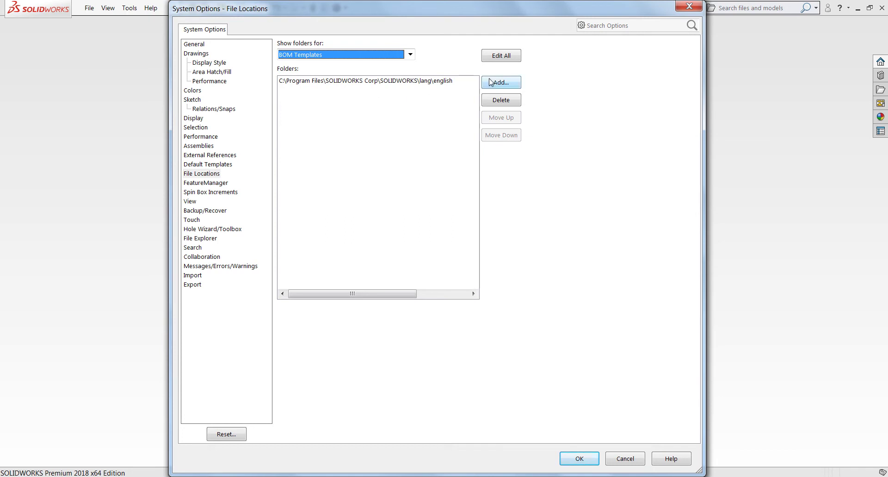
click(409, 54)
mouse_move(413, 96)
mouse_down()
mouse_move(394, 221)
mouse_move(407, 96)
mouse_up()
click(513, 192)
Open Edit All File Locations, select the BOM Templates new path, and bring up Find/Replace
click(501, 58)
click(502, 57)
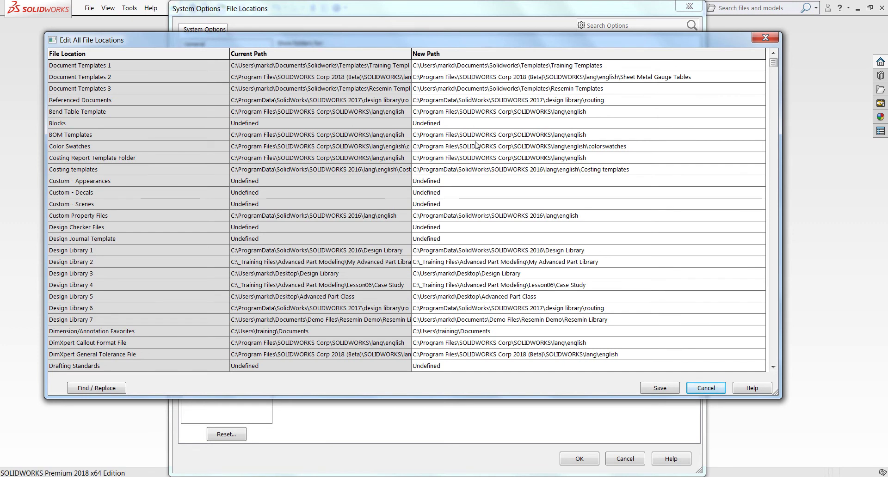
click(511, 136)
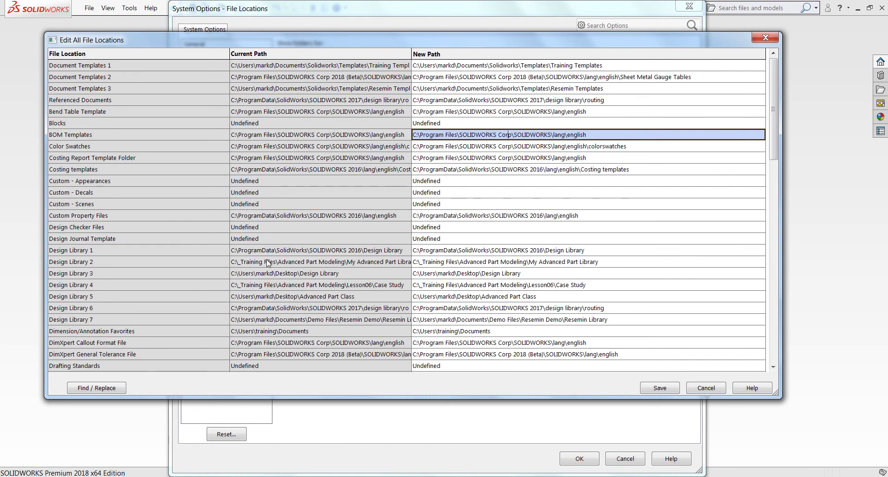
click(96, 389)
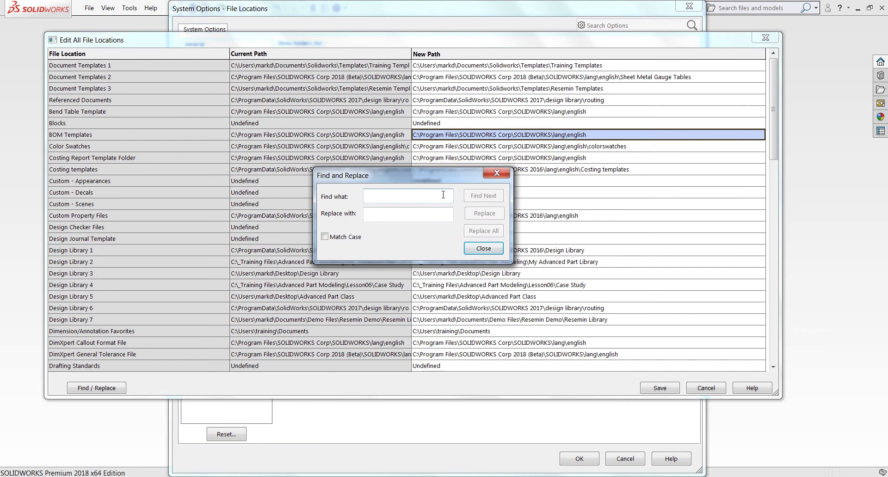
click(413, 199)
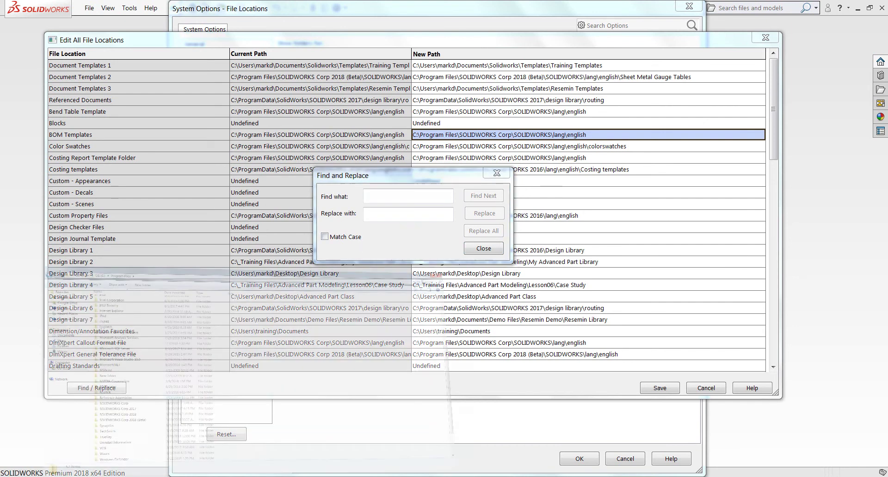
click(21, 462)
Copy the SOLIDWORKS Corp\SOLIDWORKS\lang\english path and paste it into Find what
double_click(162, 317)
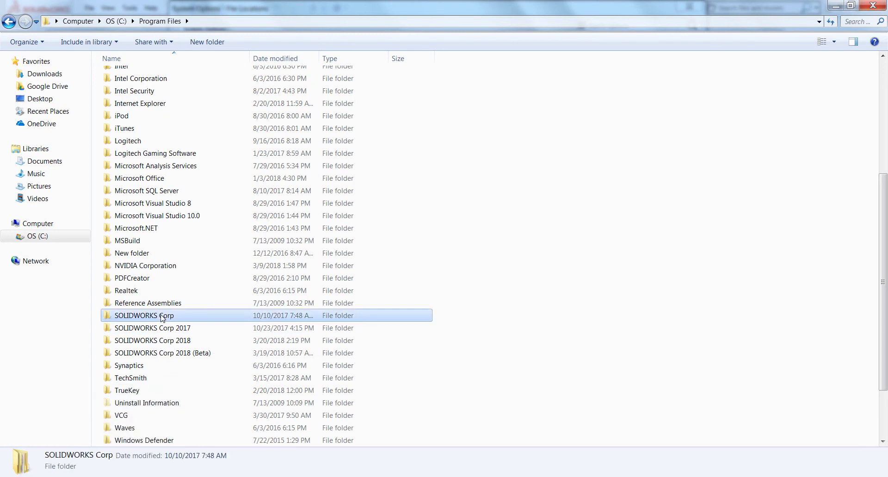
click(153, 89)
double_click(152, 88)
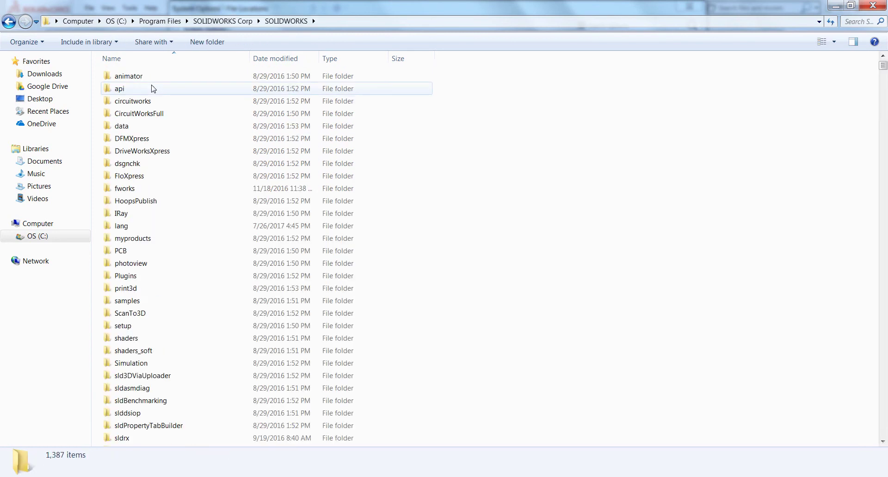
double_click(162, 227)
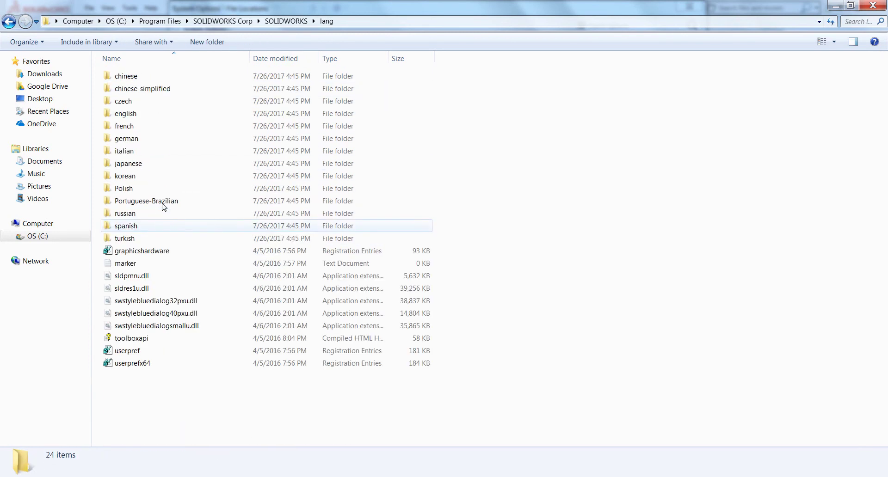
double_click(160, 114)
click(407, 23)
right_click(407, 23)
click(425, 53)
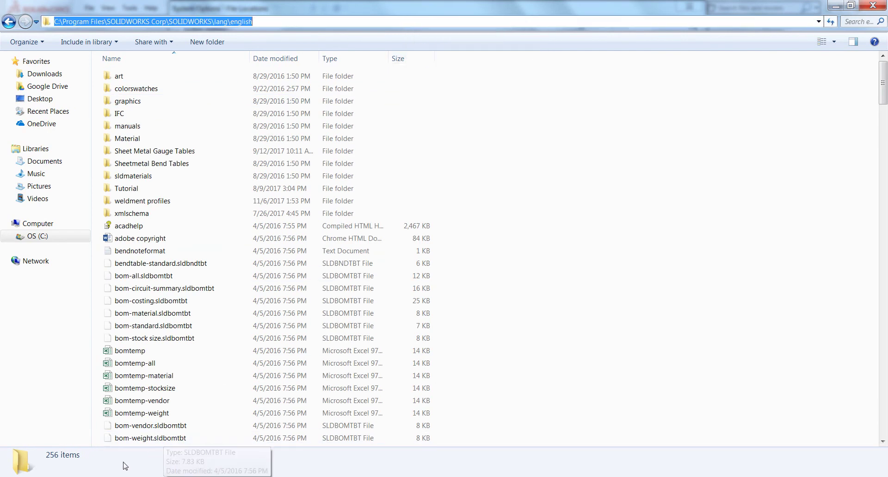
click(231, 467)
key(ctrl+v)
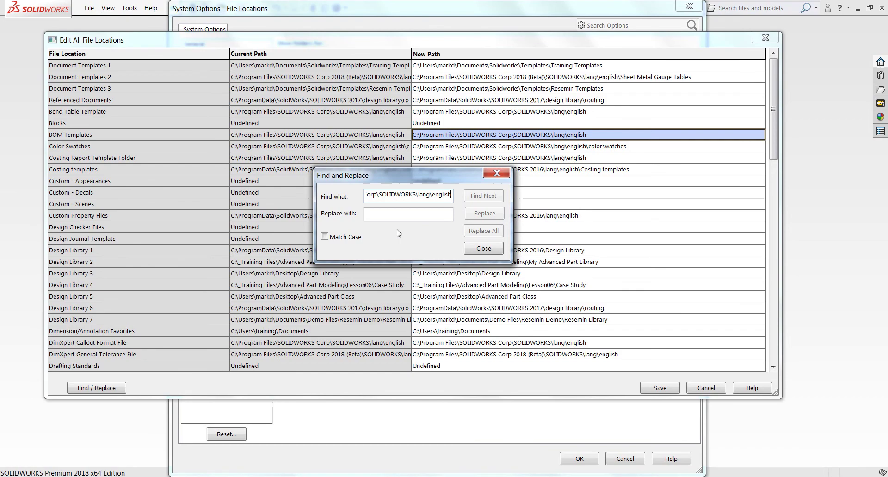
Copy the SOLIDWORKS Corp 2018\SOLIDWORKS\lang\english path and click into Replace with
key(alt+Tab)
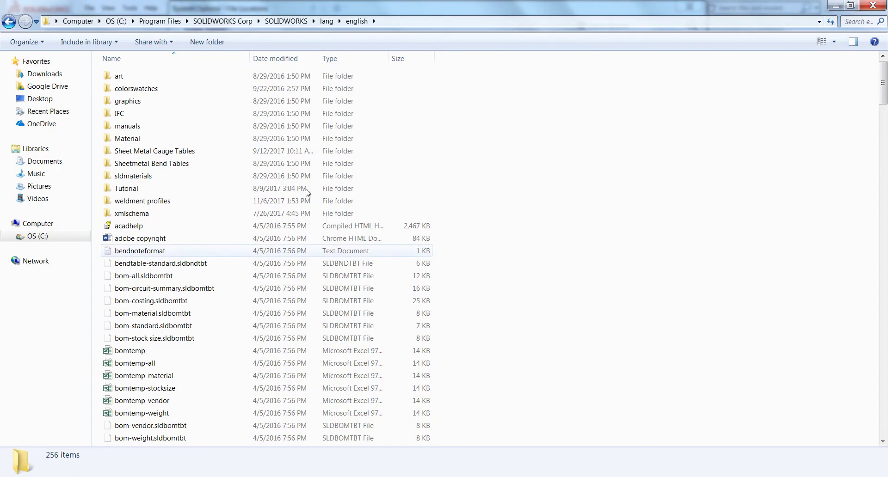
click(222, 21)
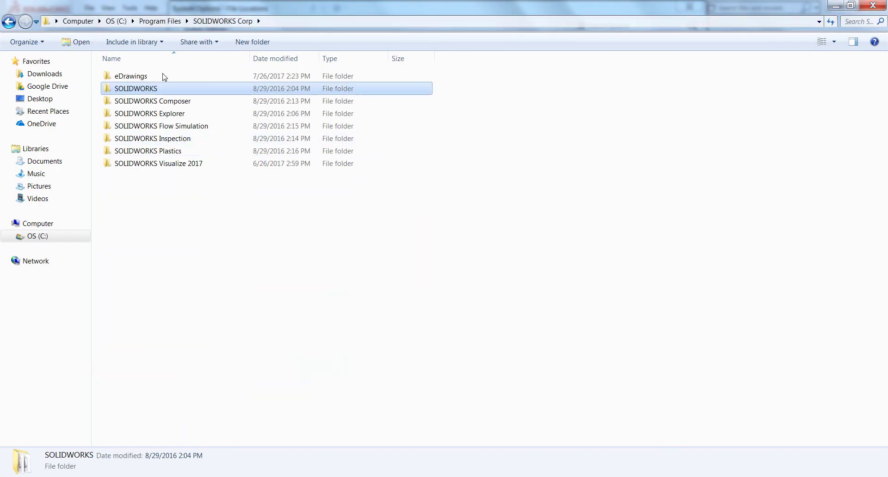
click(160, 21)
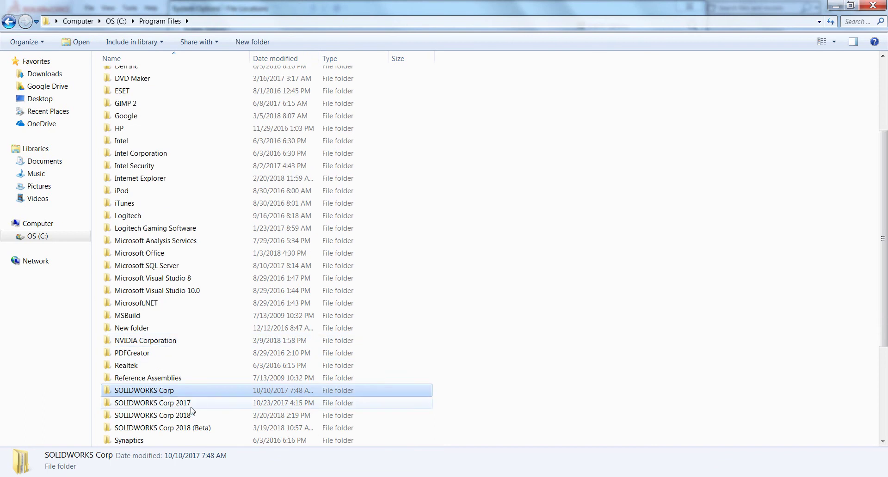
double_click(174, 415)
double_click(156, 88)
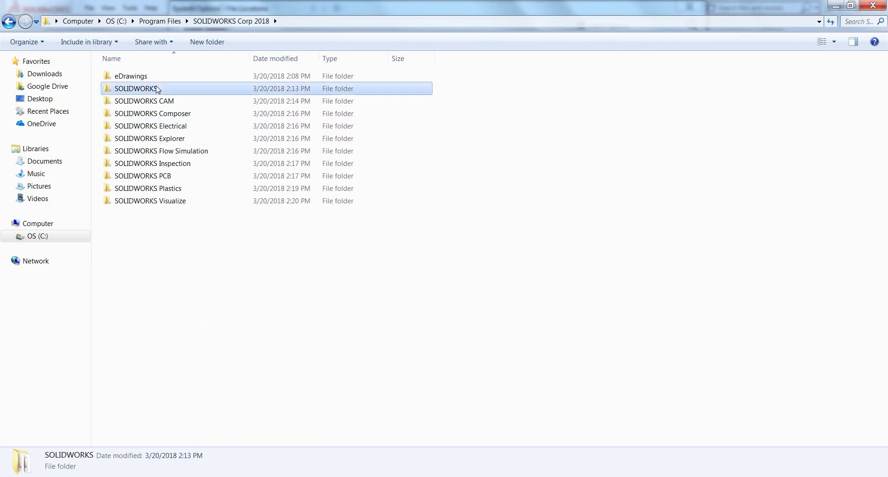
click(153, 226)
double_click(154, 228)
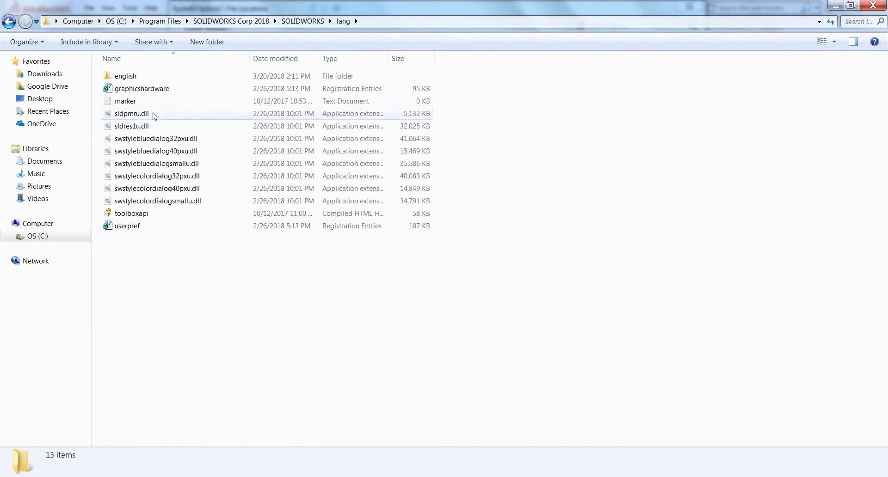
double_click(157, 77)
click(423, 22)
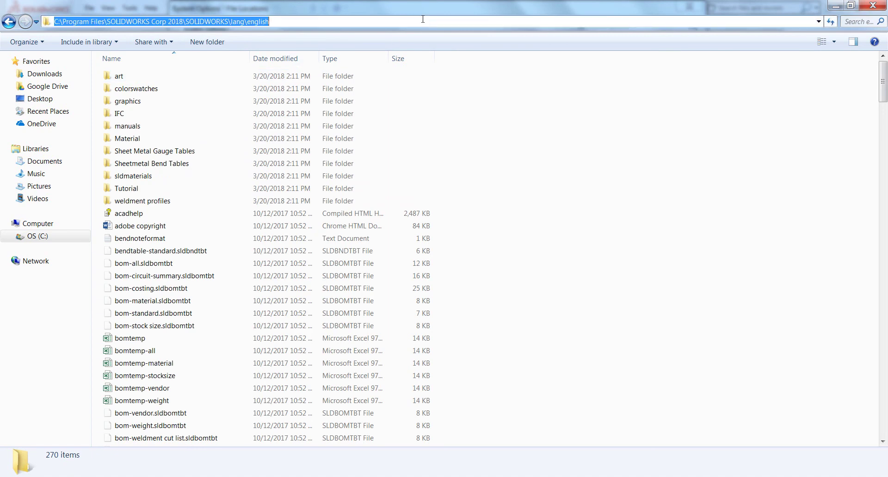
right_click(422, 22)
click(446, 53)
click(837, 5)
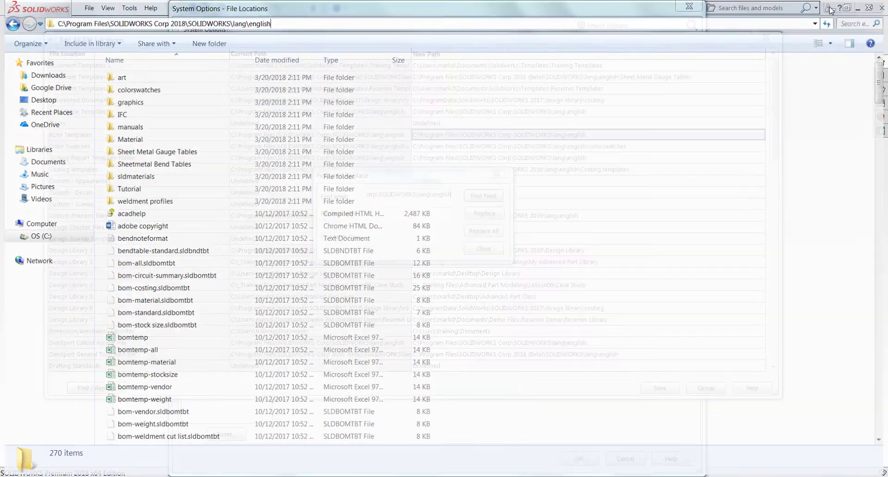
click(416, 212)
Paste the Corp 2018 path as replacement and replace the Color Swatches and Costing Report Template Folder paths
key(ctrl+v)
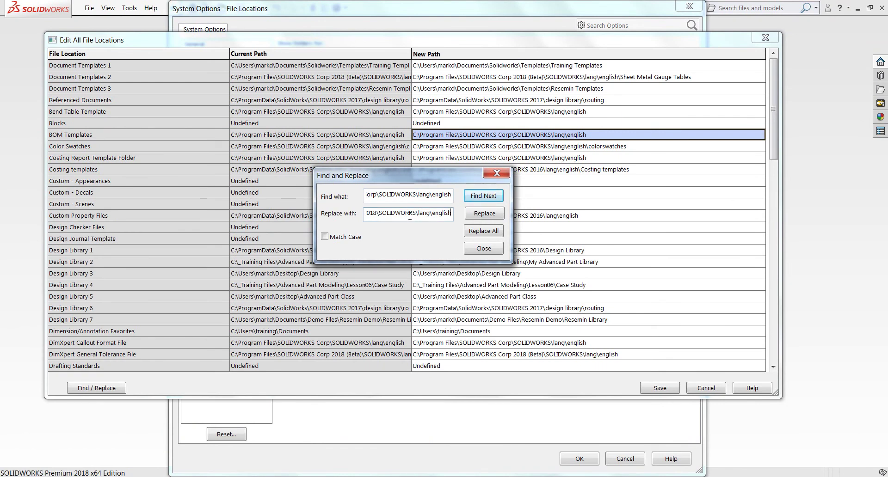
click(483, 196)
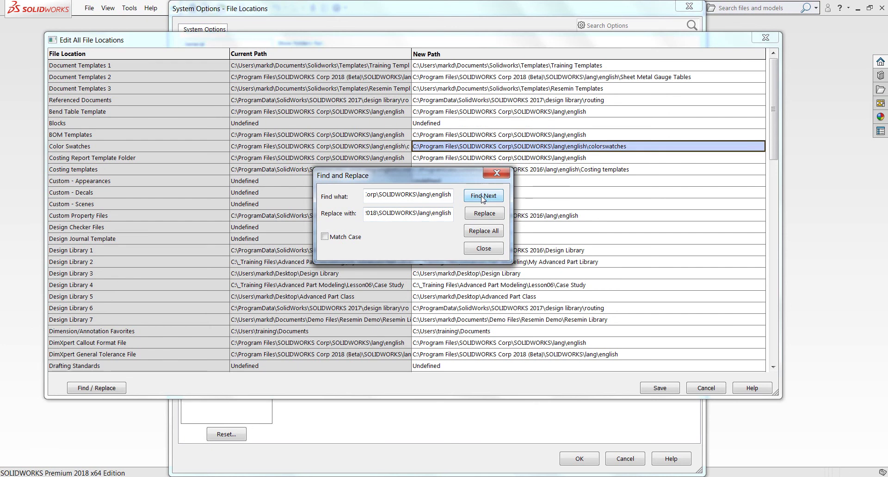
click(485, 212)
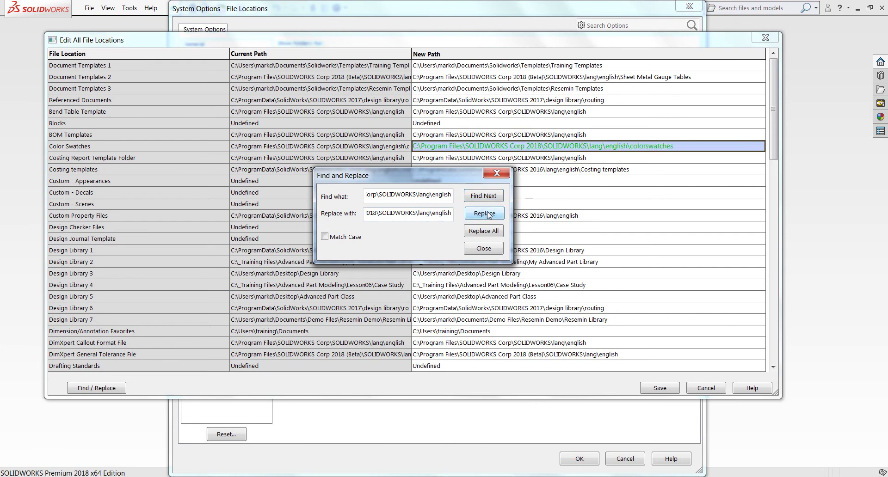
click(484, 196)
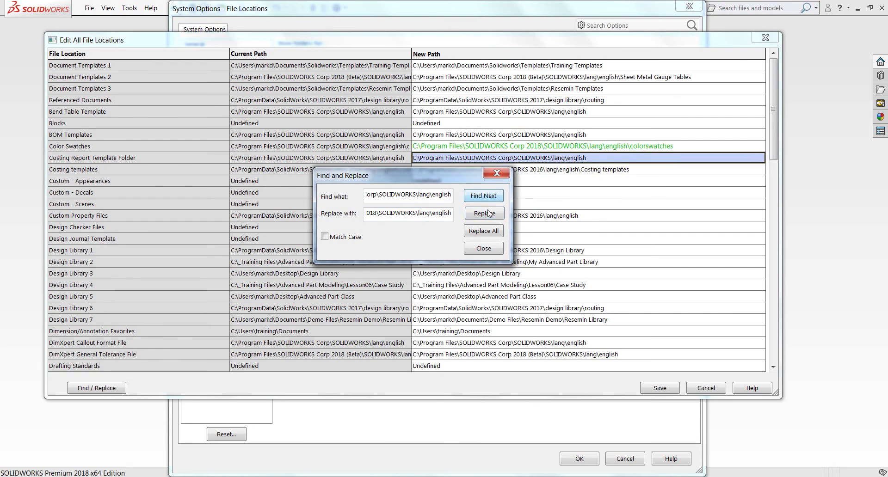
click(488, 217)
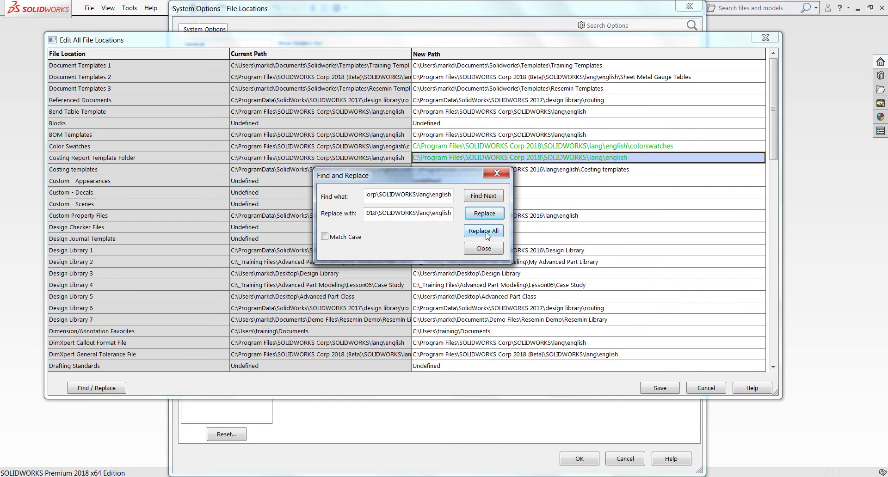
Replace All remaining matches, including Bend Table Template, BOM Templates and DimXpert Callout Format File
click(487, 231)
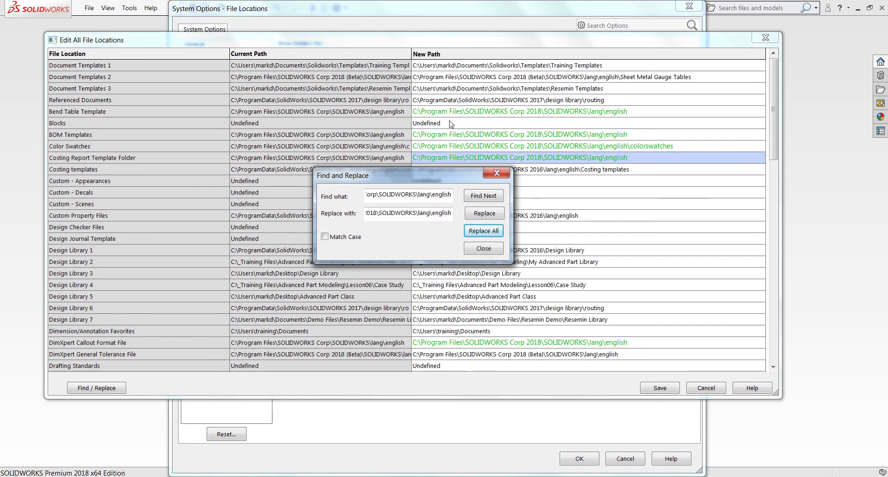
click(476, 248)
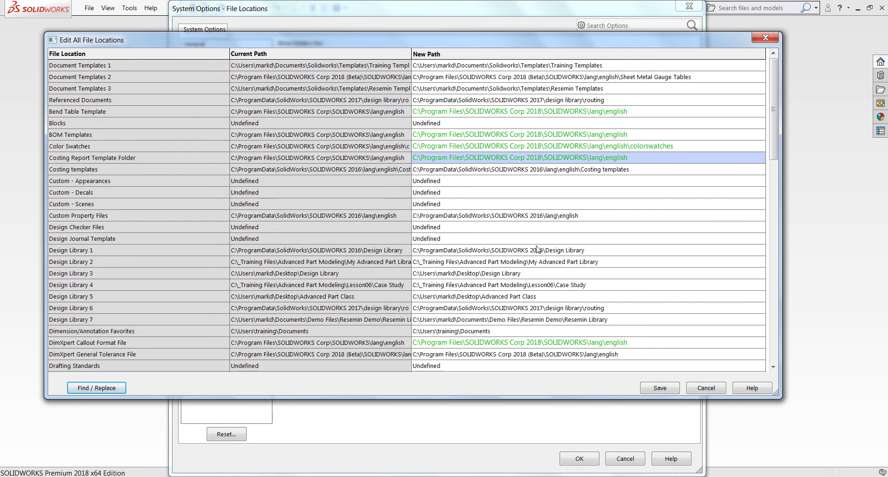
Save the edited locations, confirm System Options, and accept the weldment Custom Profiles search path
click(648, 391)
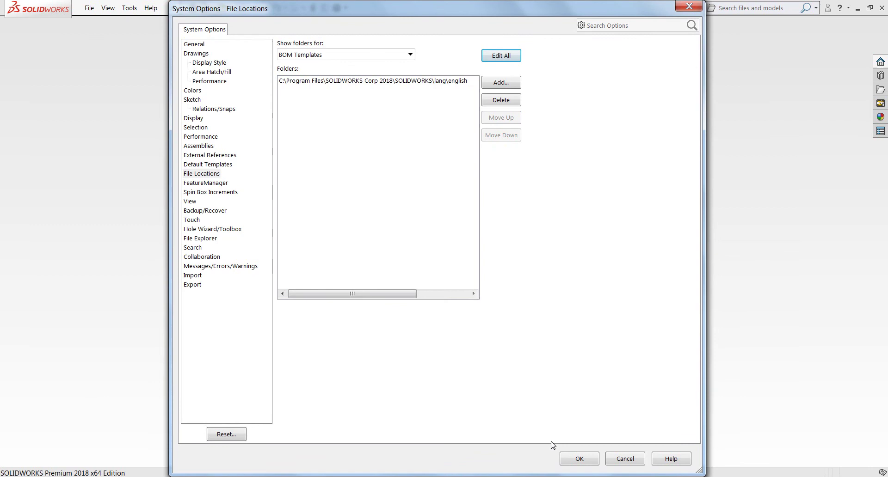
click(578, 459)
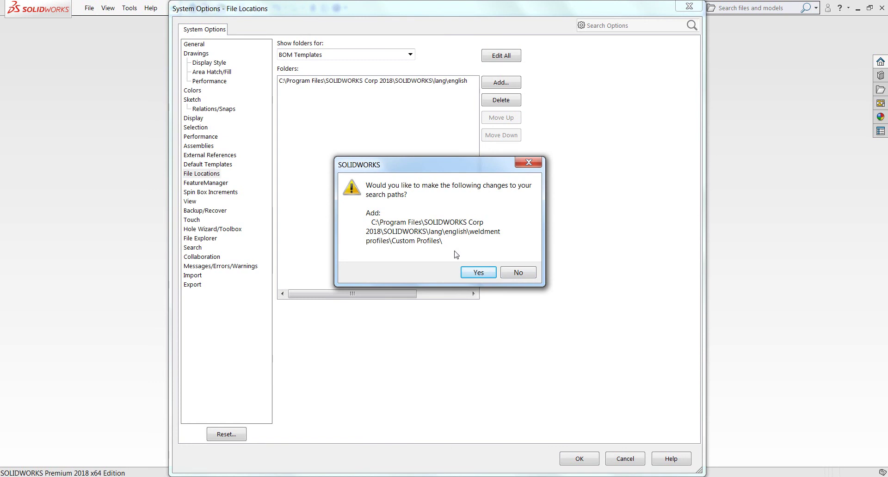
click(479, 271)
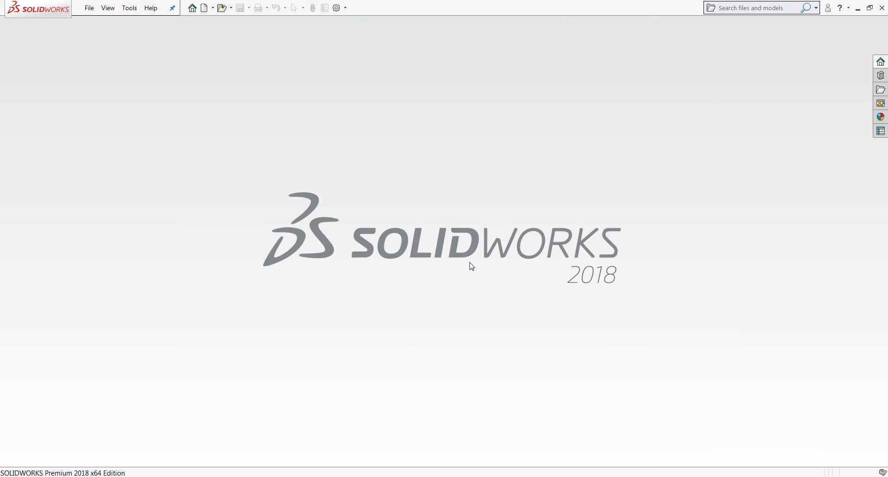